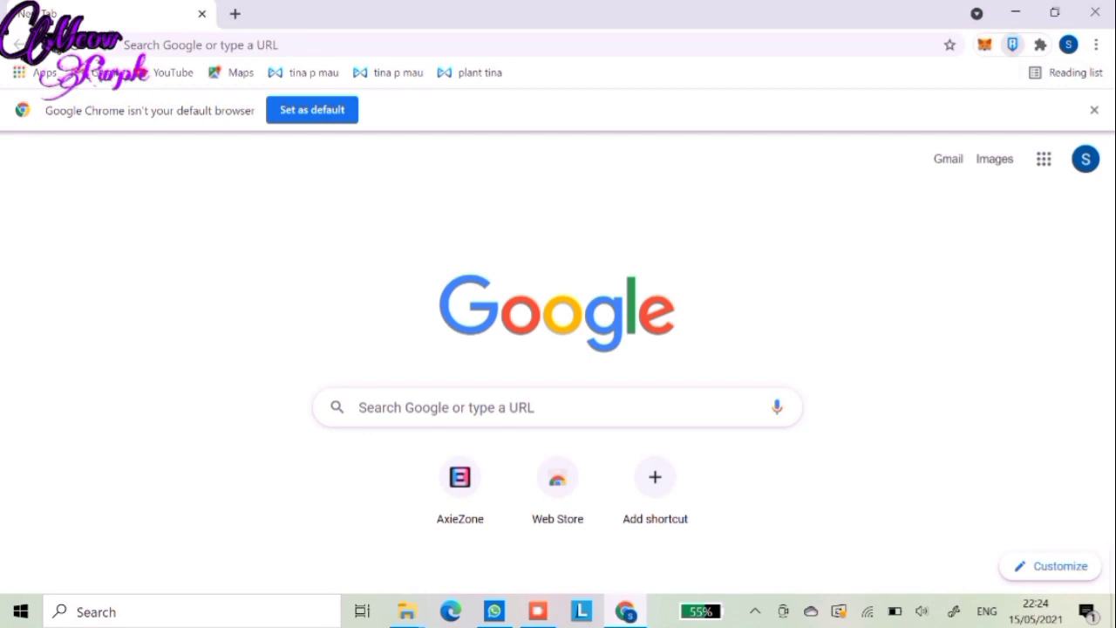
Step: Open the Ronin Wallet extension and unlock it with the wallet password
{"action": "left_click", "coordinate": [1013, 44]}
{"action": "left_click", "coordinate": [860, 416]}
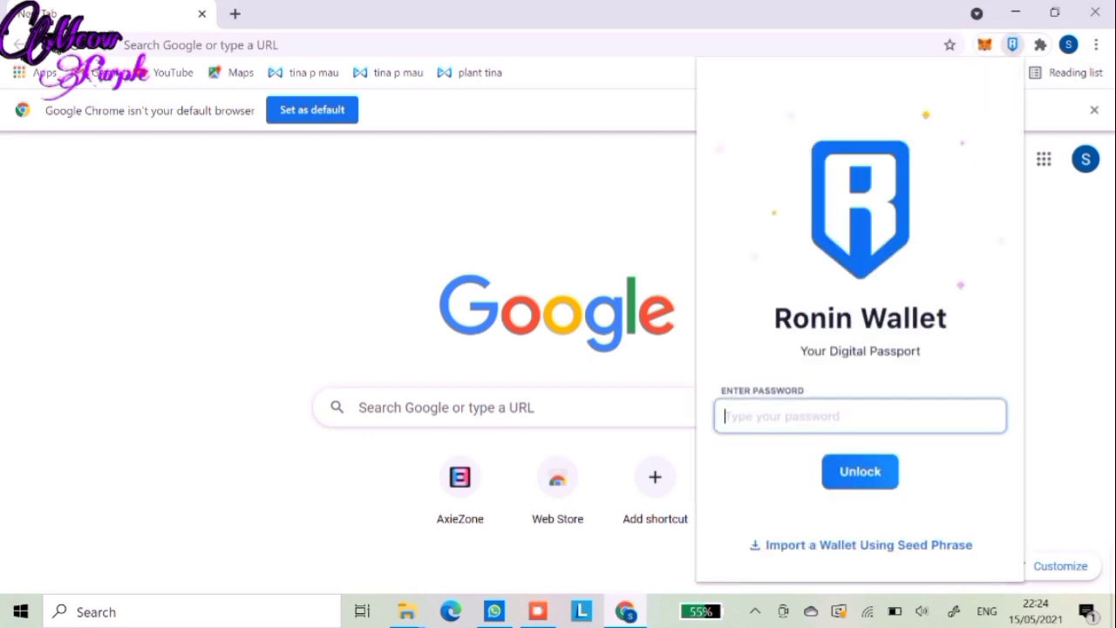
{"action": "type", "text": "xxxxxx"}
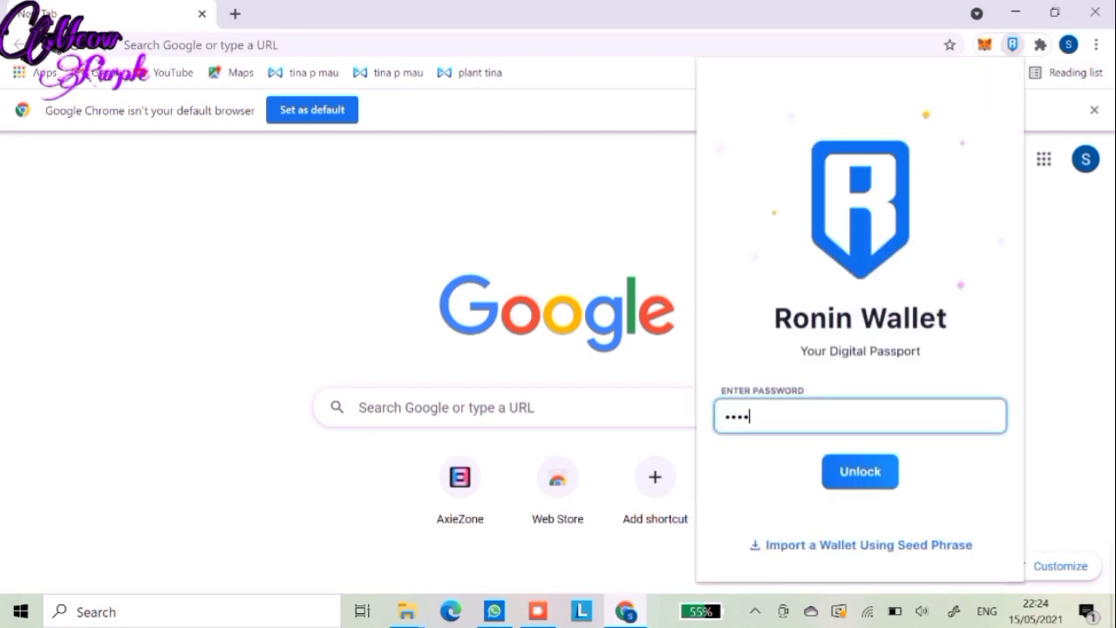
{"action": "type", "text": "xxxx"}
{"action": "key", "text": "Return"}
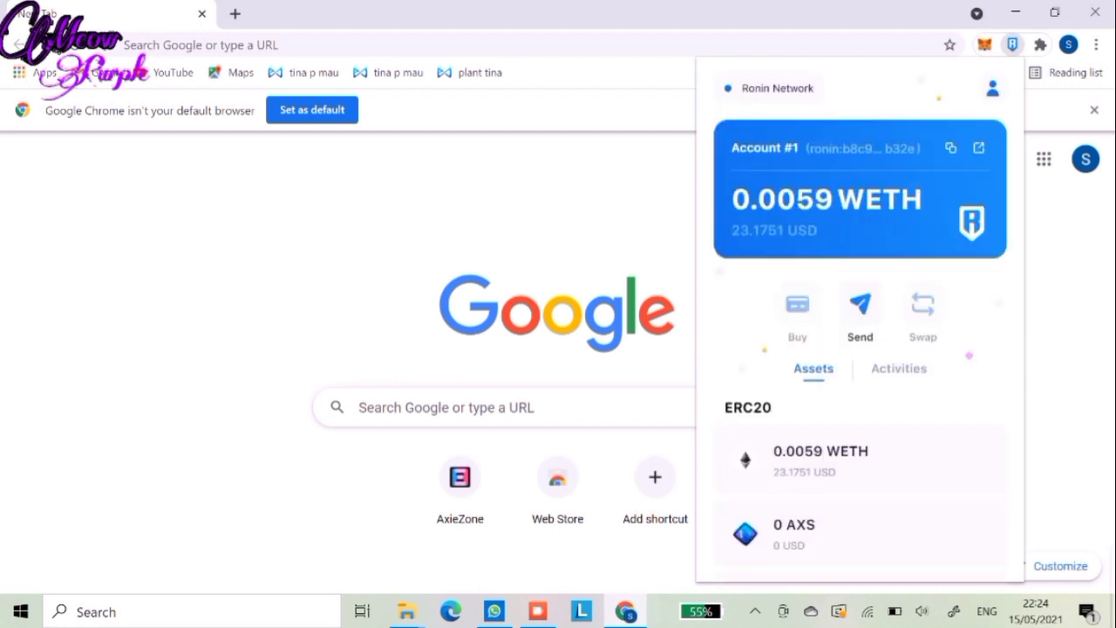
Step: Open the Axie Infinity marketplace from the Axie entry among the Ronin Wallet's ERC721 assets
{"action": "scroll", "coordinate": [860, 349], "scroll_direction": "down", "scroll_amount": 4}
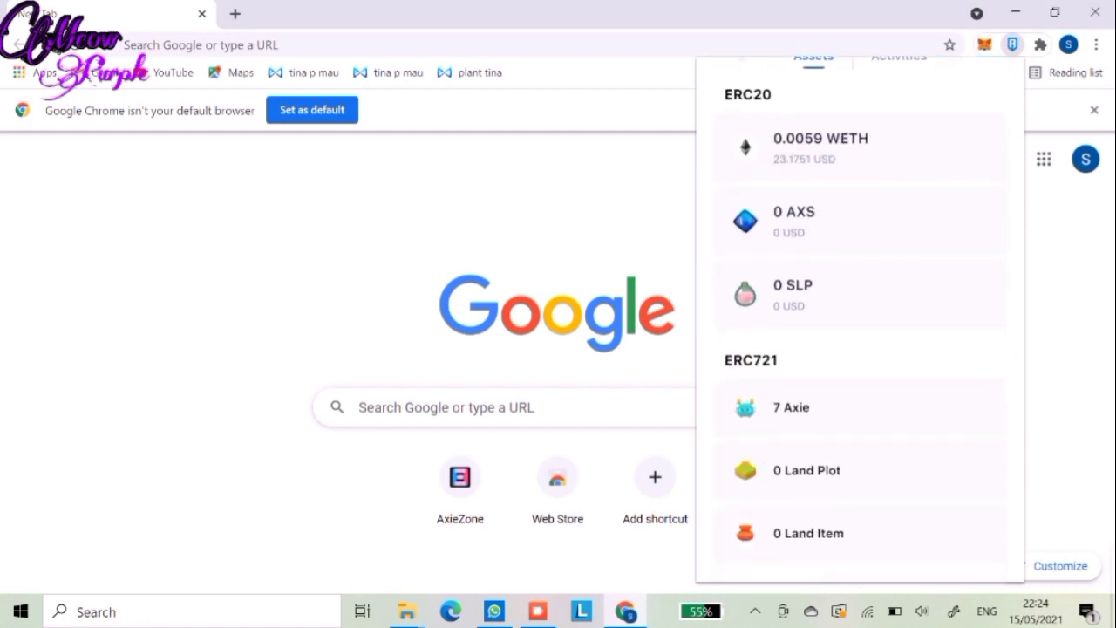
{"action": "left_click", "coordinate": [791, 408]}
{"action": "left_click", "coordinate": [860, 306]}
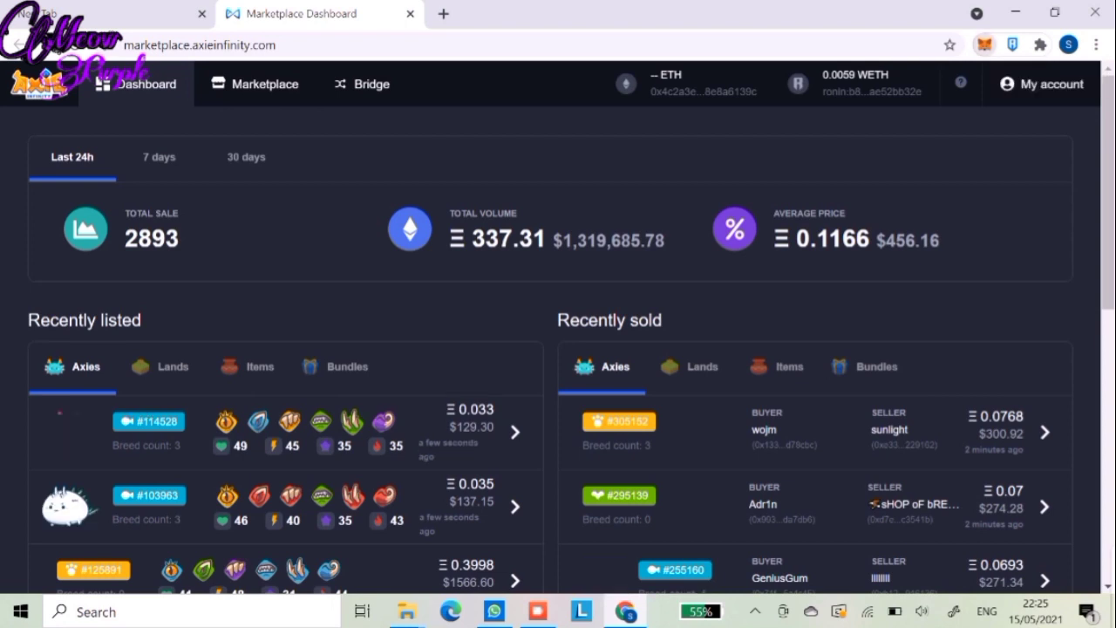
Step: Unlock the MetaMask extension with its password and close it
{"action": "left_click", "coordinate": [984, 45]}
{"action": "type", "text": "•"}
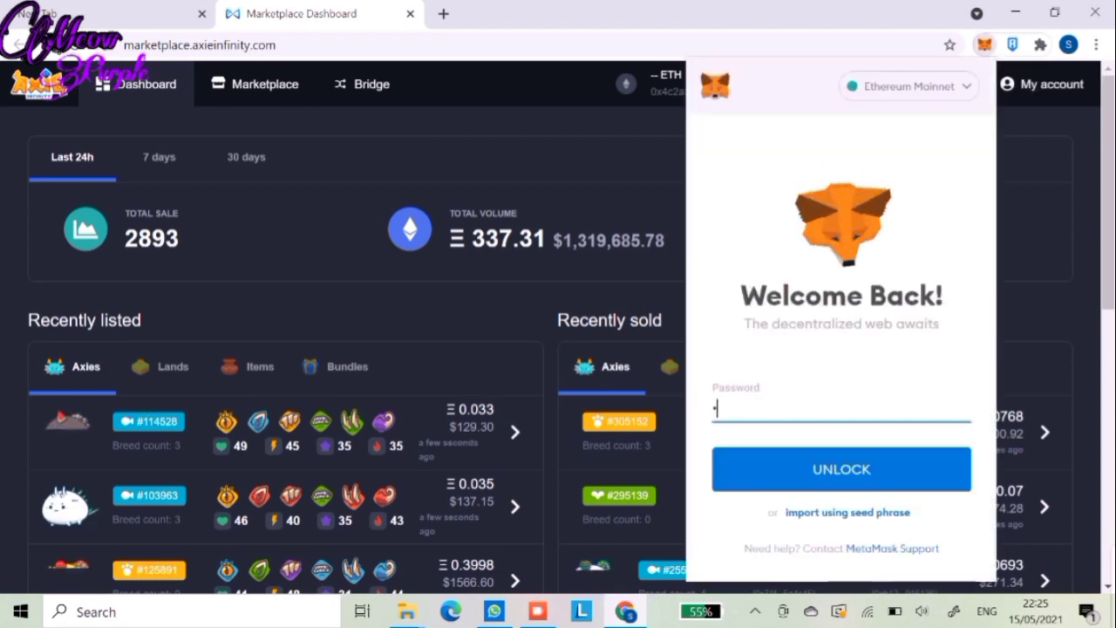
{"action": "type", "text": "••••"}
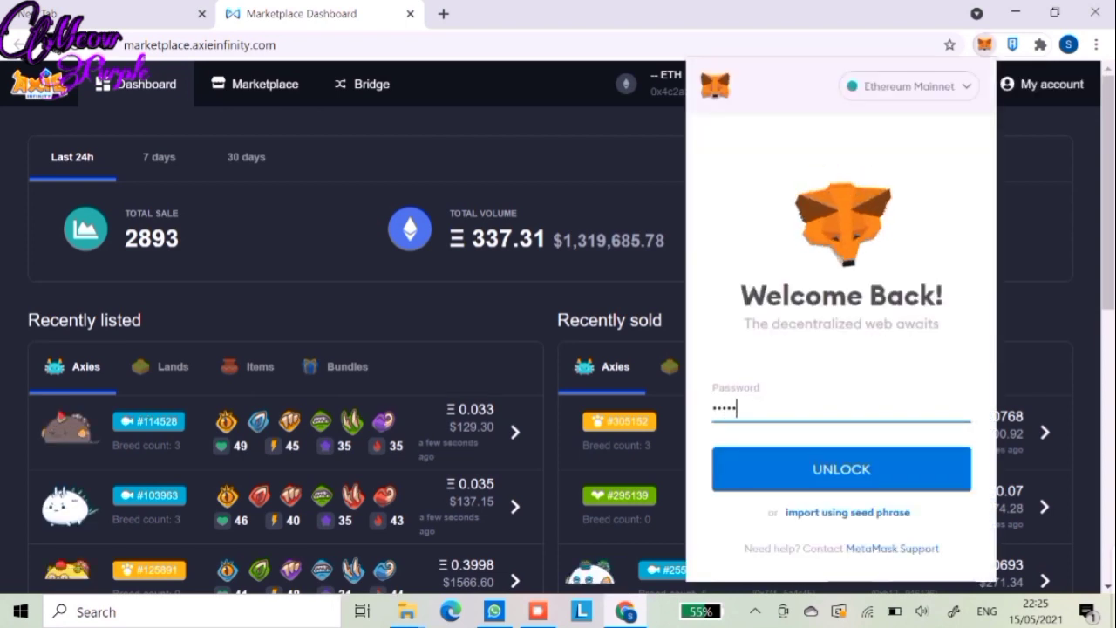
{"action": "type", "text": "•••"}
{"action": "key", "text": "Return"}
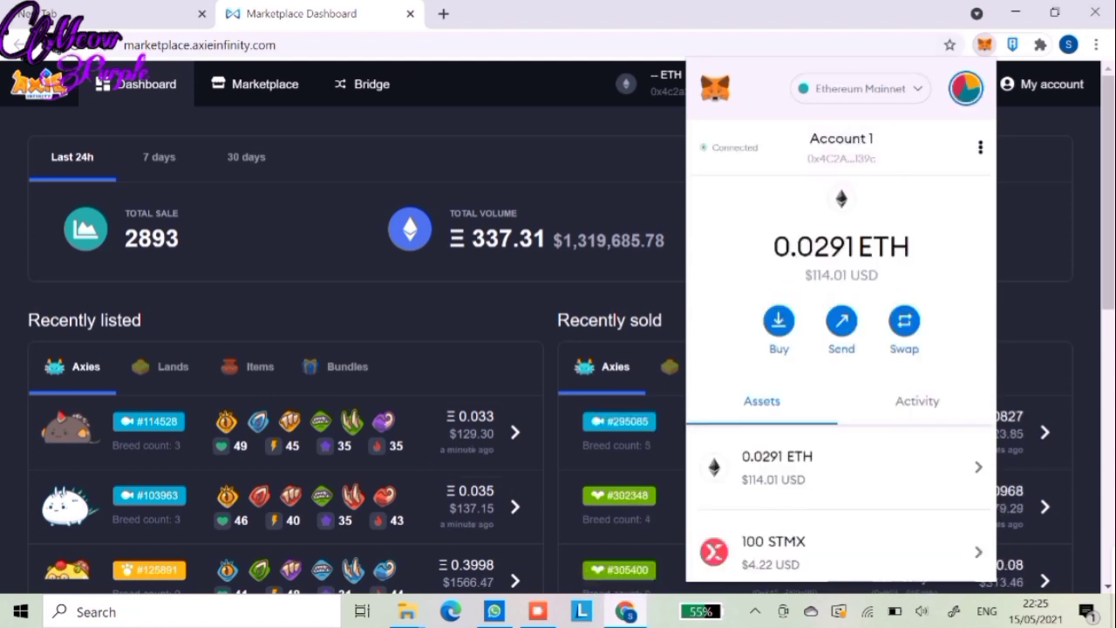
{"action": "key", "text": "Escape"}
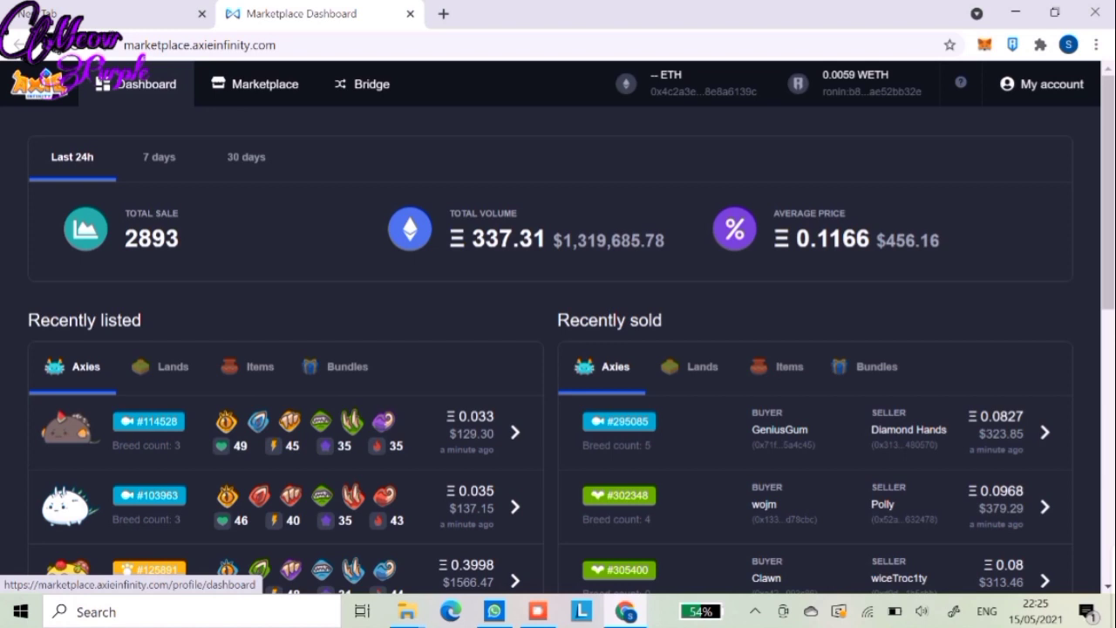
Step: Log in to the marketplace account with MetaMask and sign the signature request
{"action": "left_click", "coordinate": [1042, 84]}
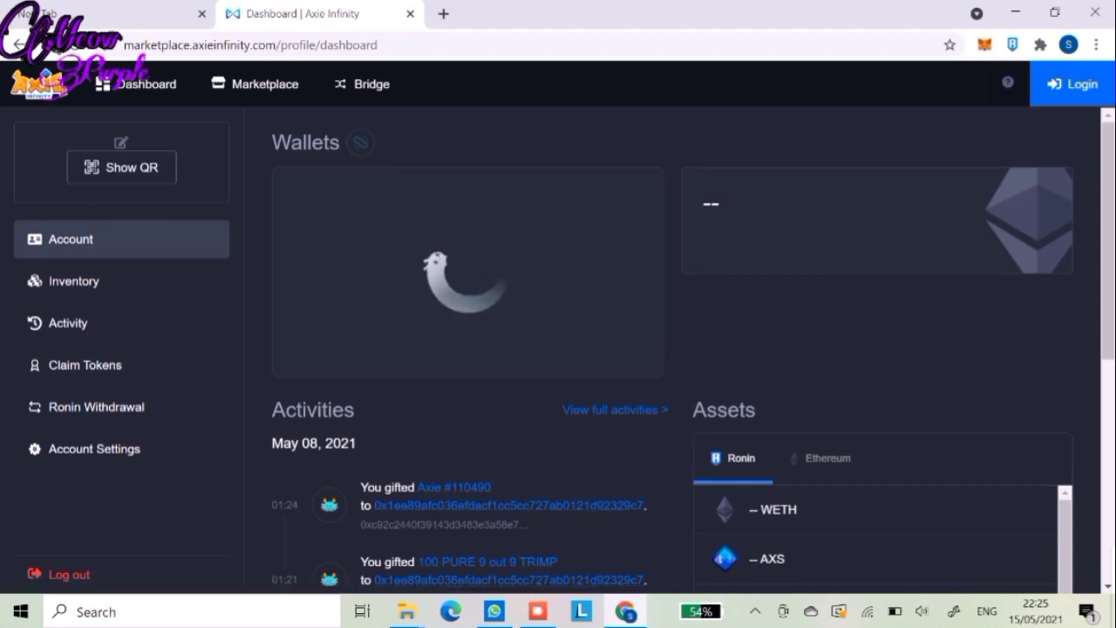
{"action": "left_click", "coordinate": [558, 140]}
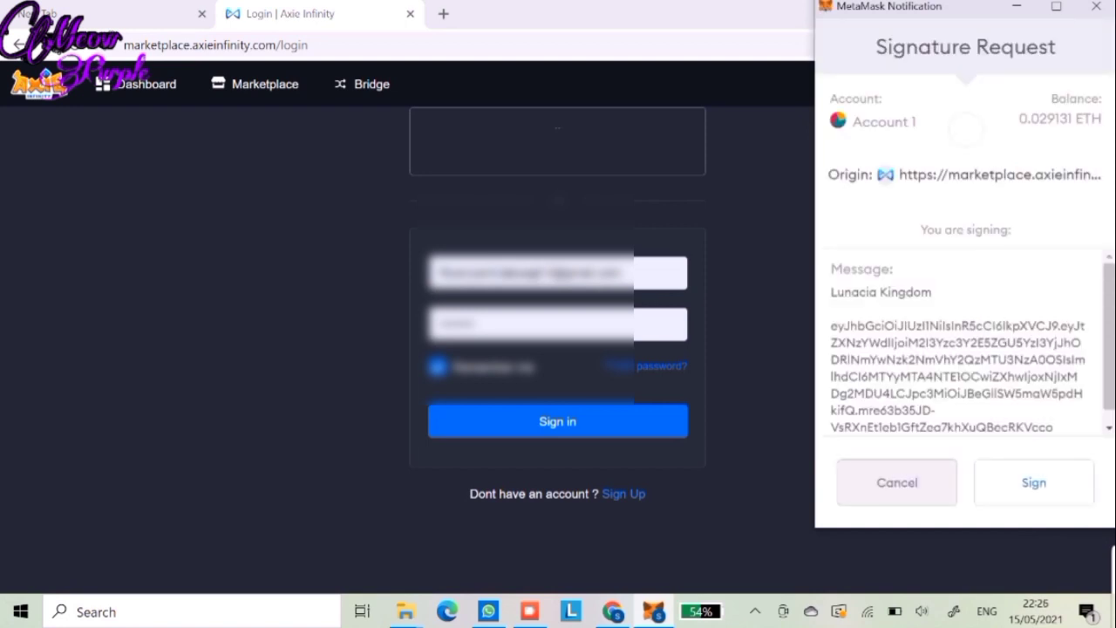
{"action": "left_click", "coordinate": [1034, 482]}
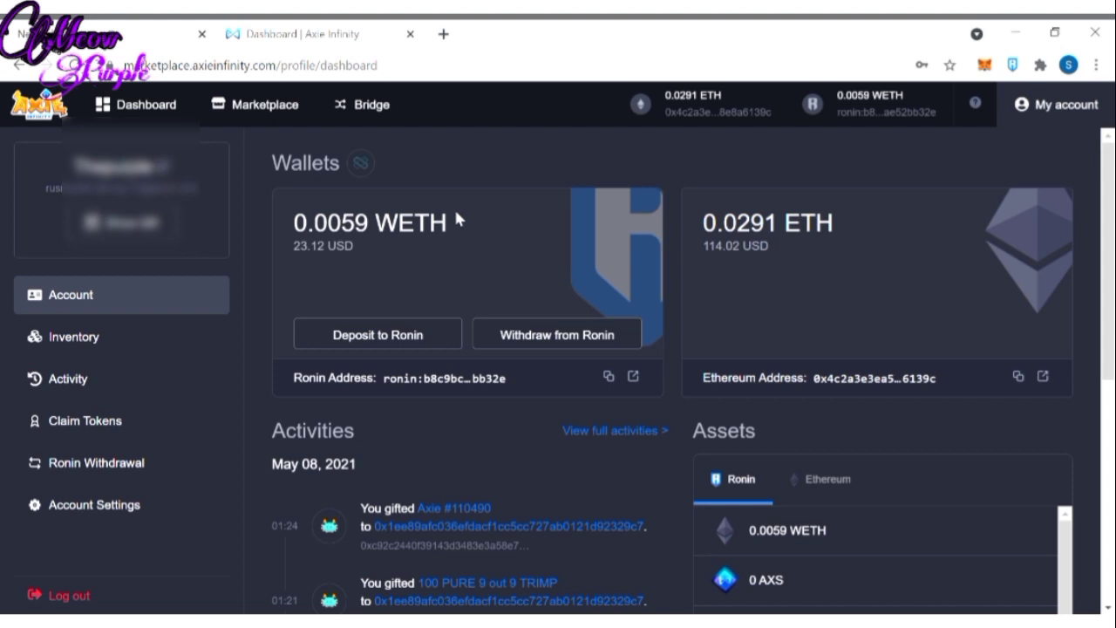
Step: Open Axie #228847 from the account inventory and look through its details
{"action": "left_click", "coordinate": [92, 354]}
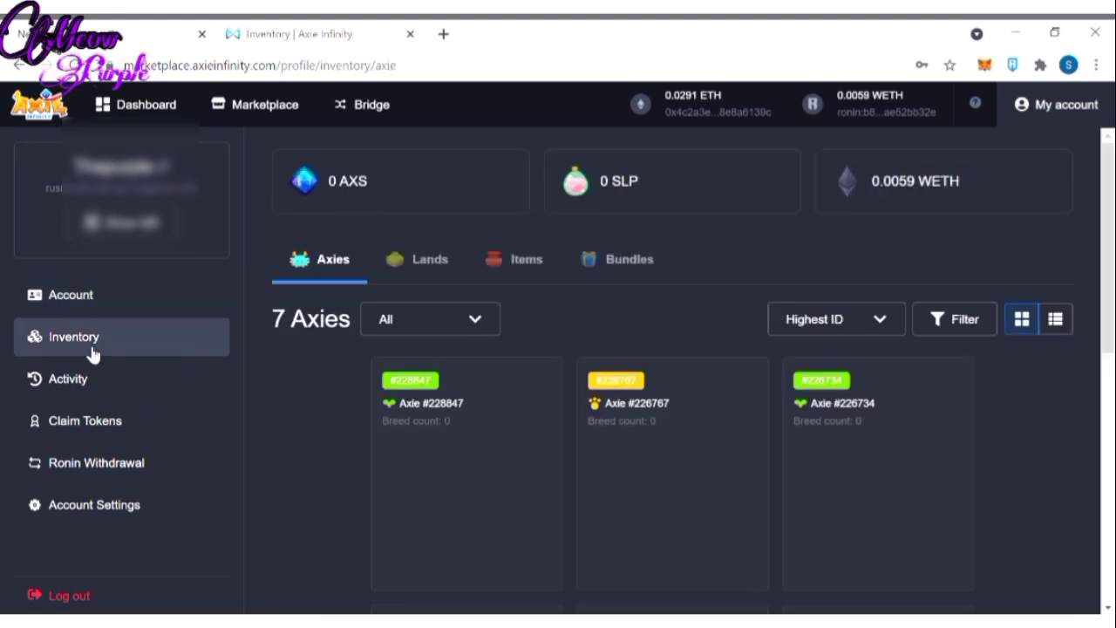
{"action": "scroll", "coordinate": [672, 392], "scroll_direction": "down", "scroll_amount": 4}
{"action": "scroll", "coordinate": [671, 393], "scroll_direction": "up", "scroll_amount": 2}
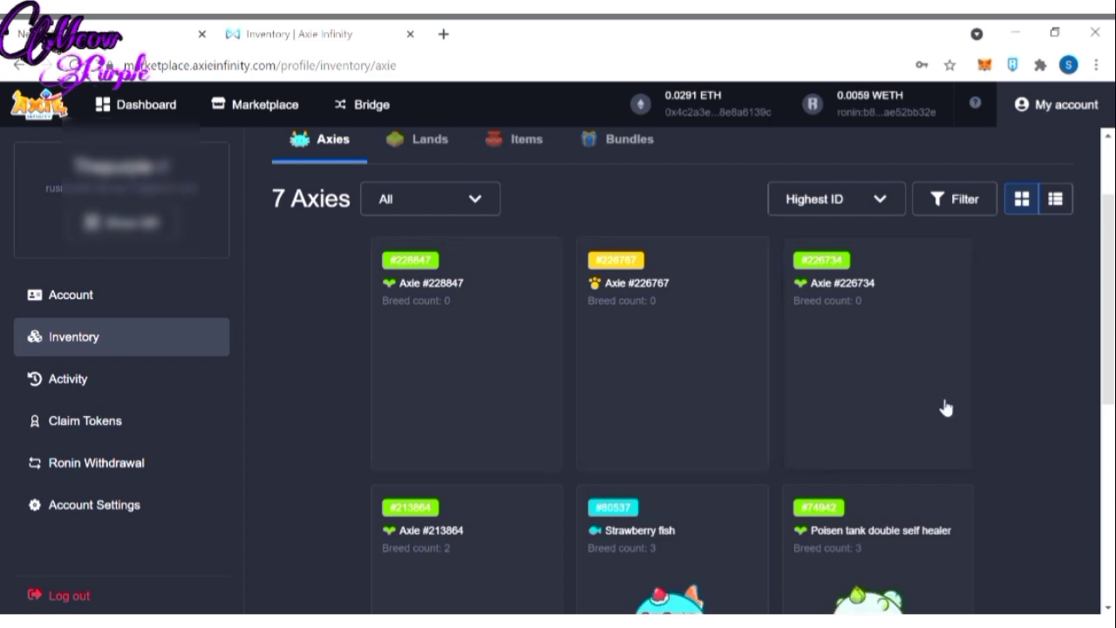
{"action": "left_click", "coordinate": [523, 361]}
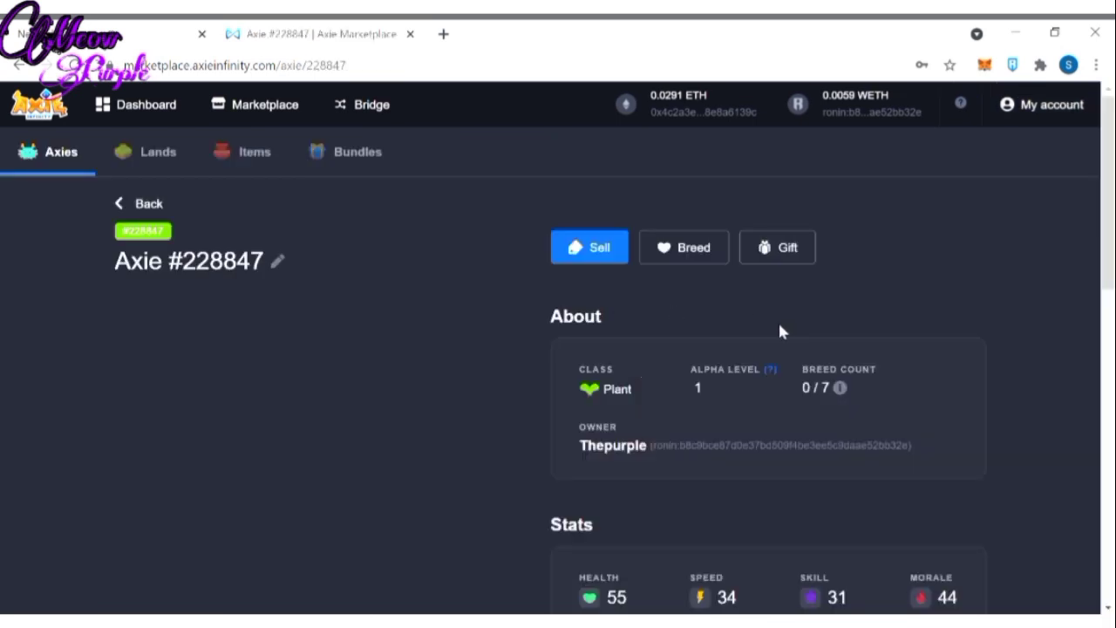
{"action": "scroll", "coordinate": [780, 331], "scroll_direction": "down", "scroll_amount": 10}
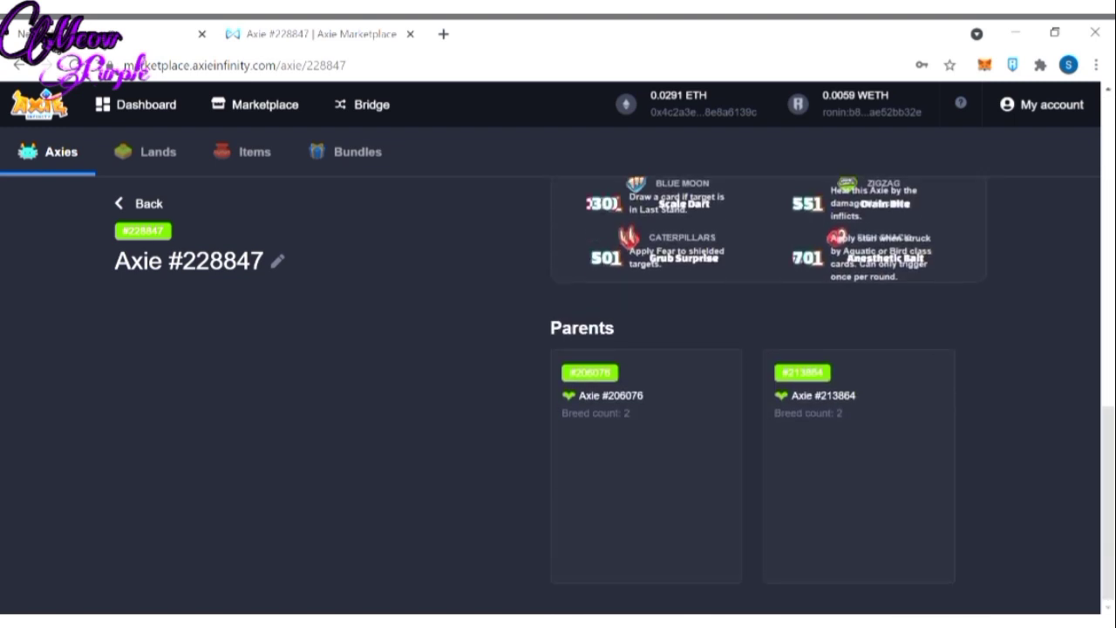
{"action": "scroll", "coordinate": [832, 366], "scroll_direction": "up", "scroll_amount": 10}
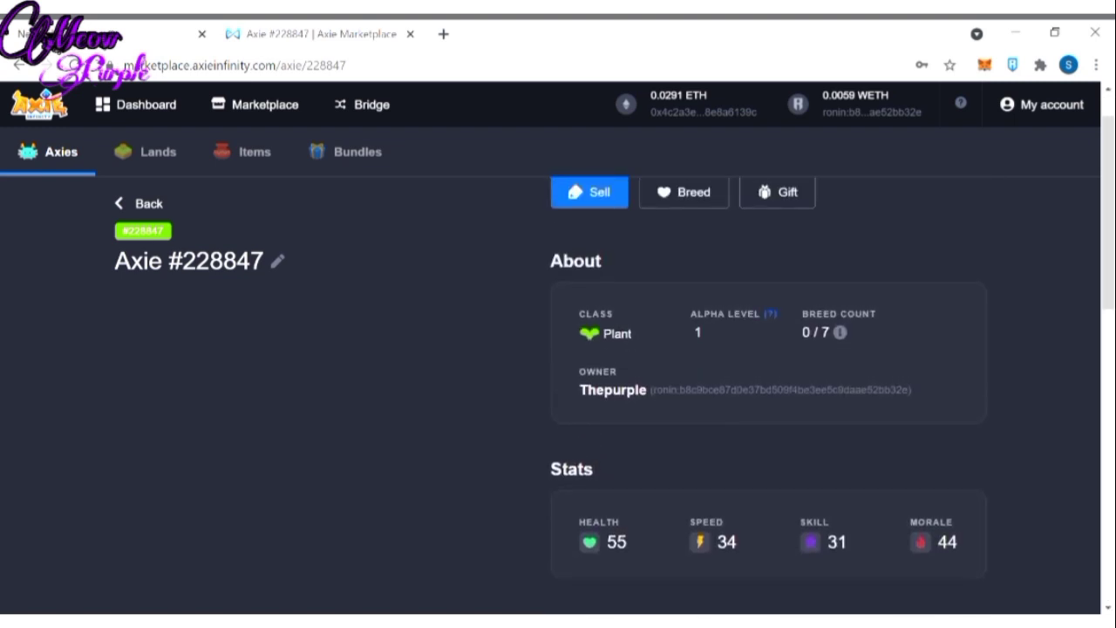
{"action": "scroll", "coordinate": [832, 365], "scroll_direction": "up", "scroll_amount": 1}
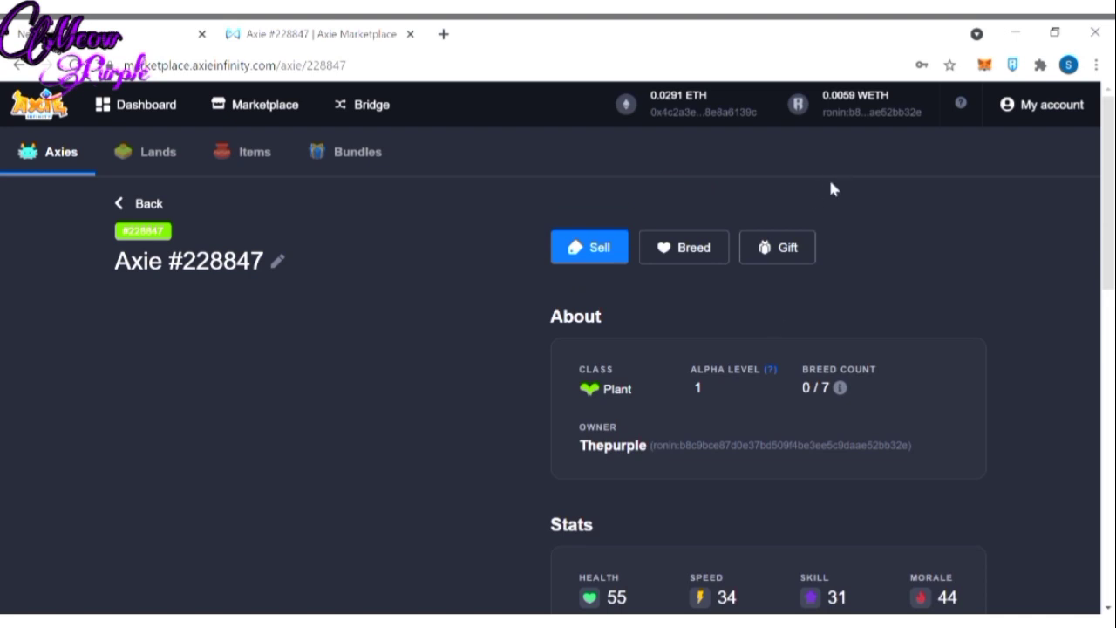
Step: Start gifting Axie #228847, paste the receiver's Ronin wallet address and select the matching account
{"action": "left_click", "coordinate": [785, 252]}
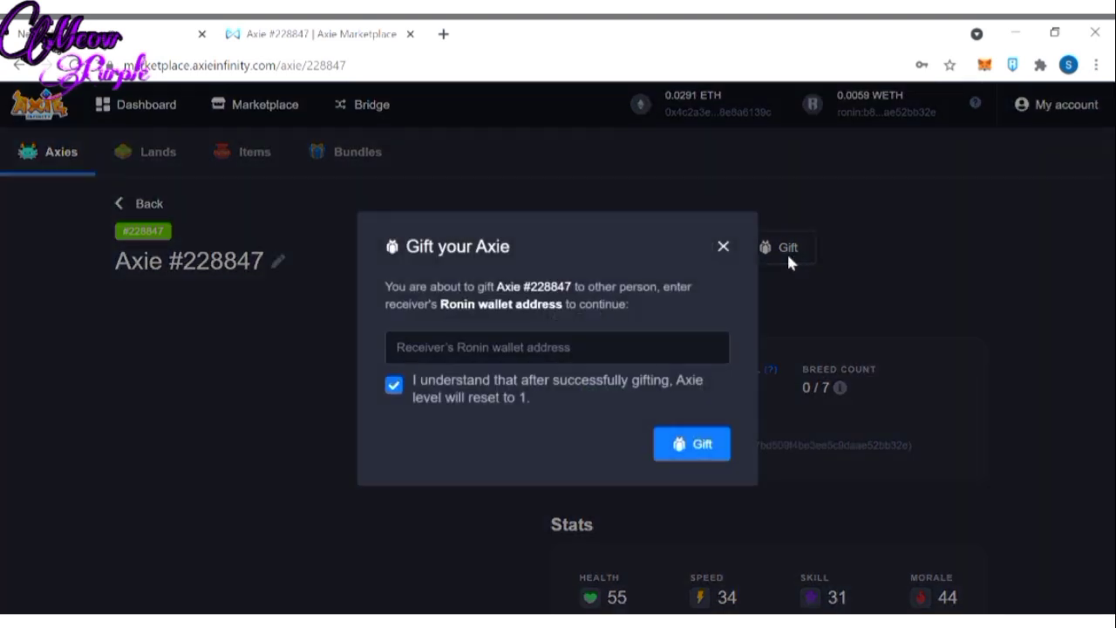
{"action": "left_click", "coordinate": [635, 352]}
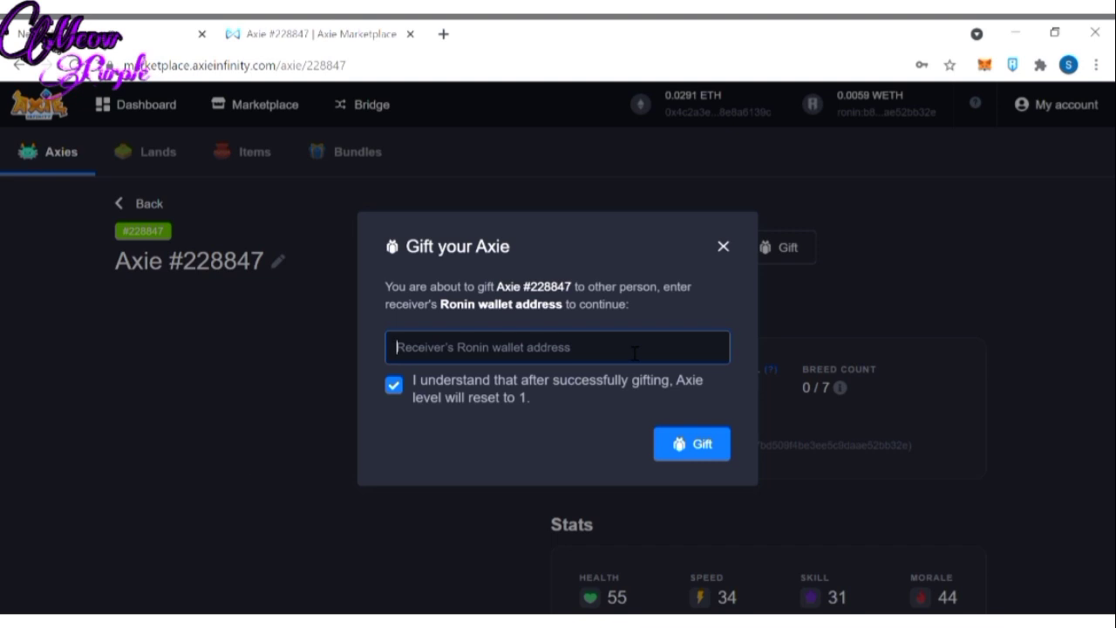
{"action": "key", "text": "ctrl+v"}
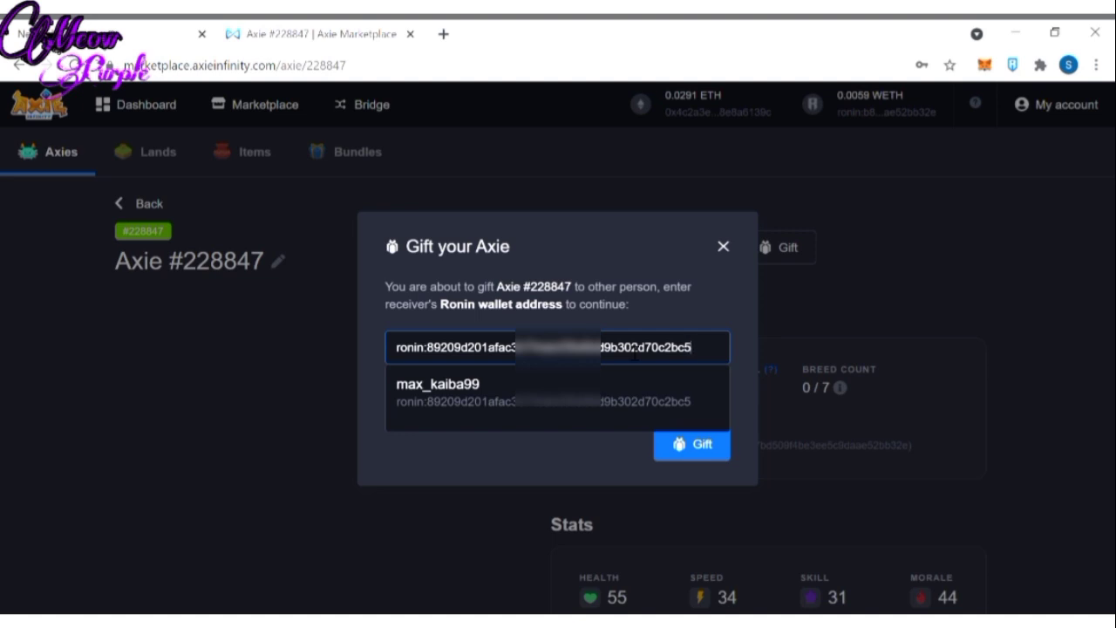
{"action": "left_click", "coordinate": [554, 407]}
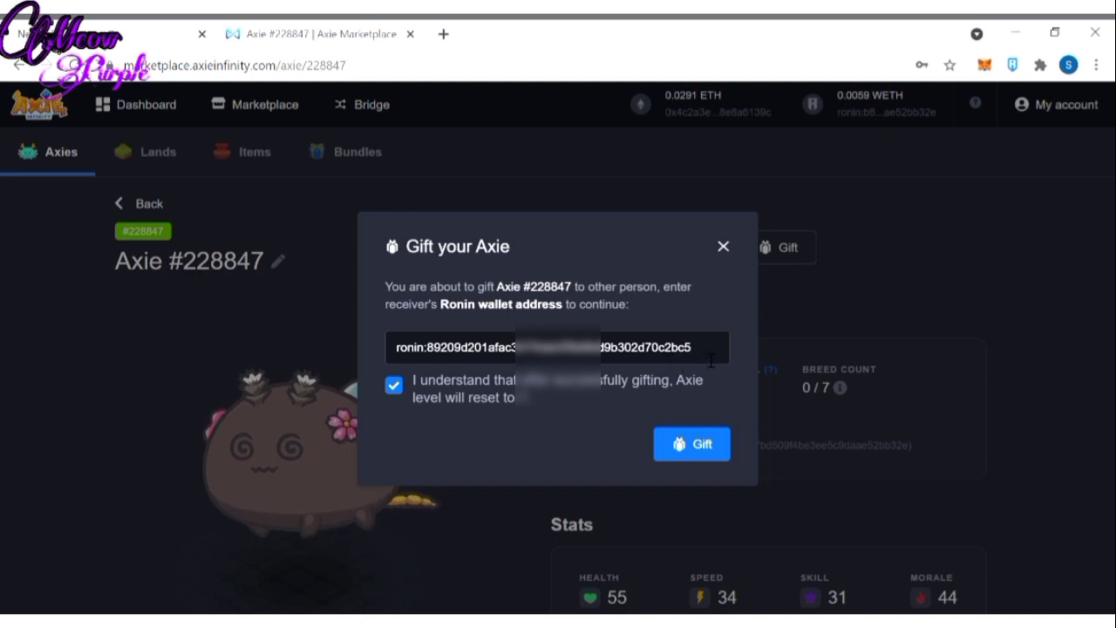
Step: Remove a few characters from the receiver's Ronin address to test the form with a wrong address
{"action": "left_click", "coordinate": [711, 361]}
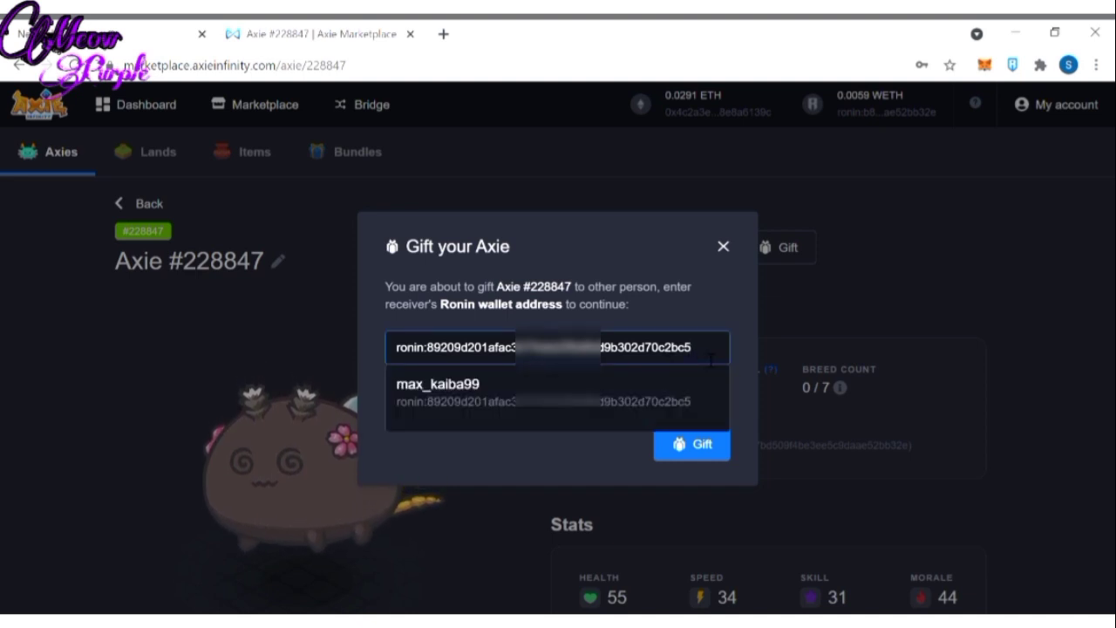
{"action": "key", "text": "BackSpace"}
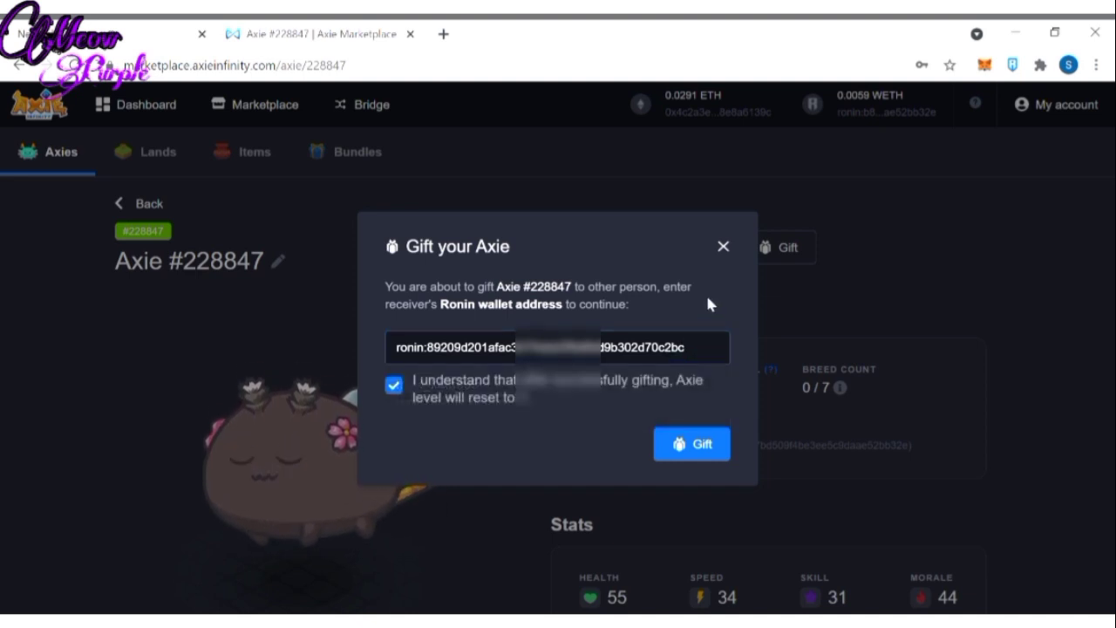
{"action": "left_click", "coordinate": [432, 349]}
{"action": "key", "text": "BackSpace"}
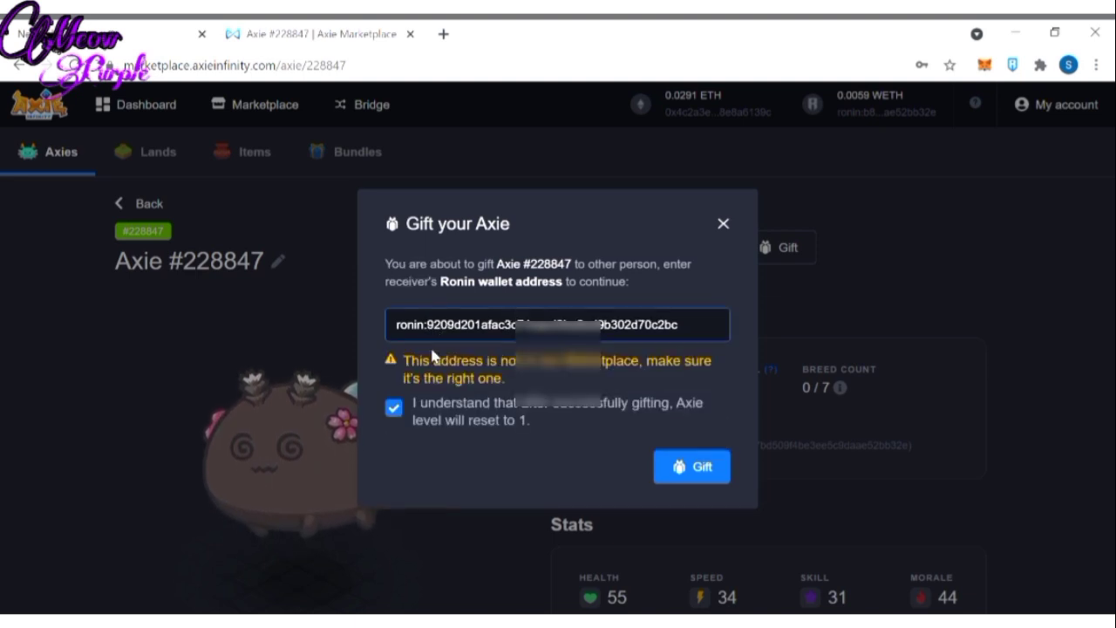
{"action": "key", "text": "BackSpace"}
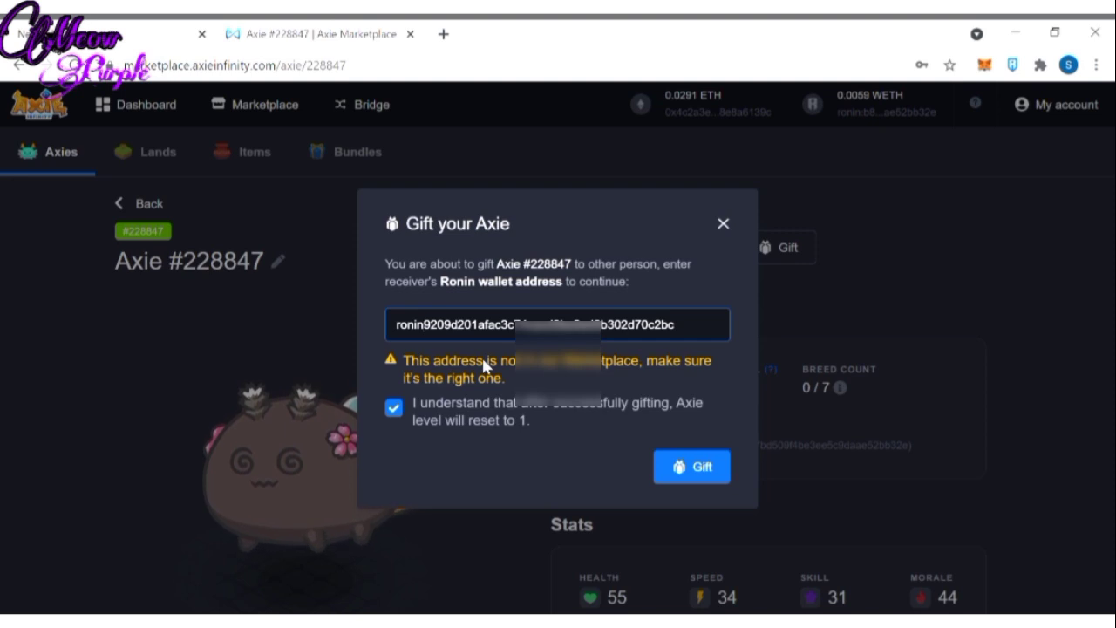
{"action": "left_click", "coordinate": [453, 375]}
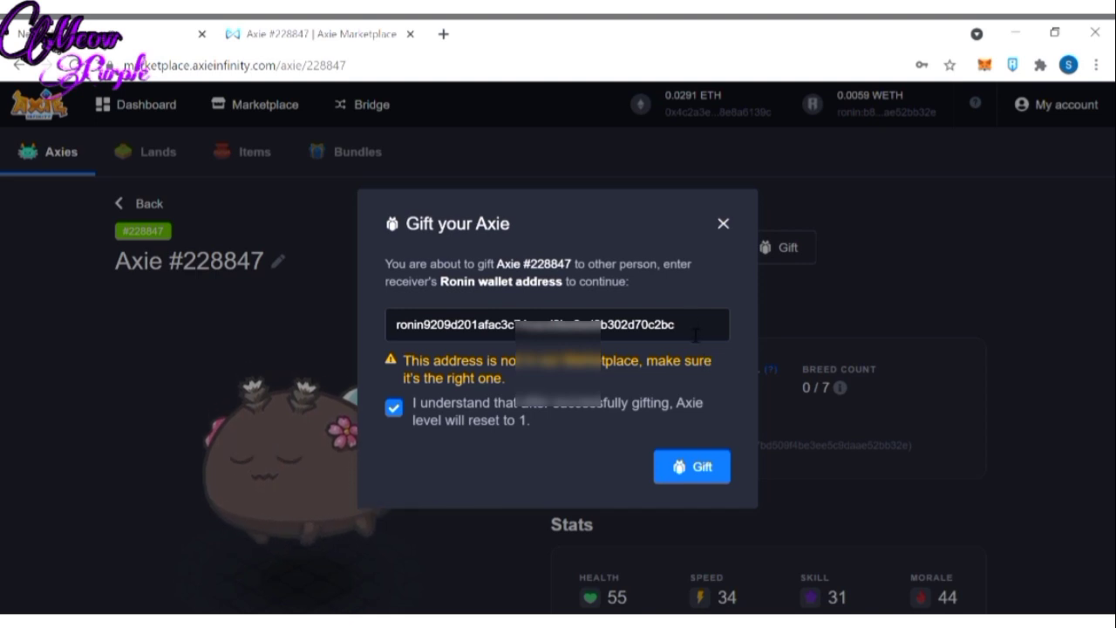
Step: Clear the altered address, paste the receiver's full Ronin wallet address again and select the matching account
{"action": "double_click", "coordinate": [648, 332]}
{"action": "key", "text": "BackSpace"}
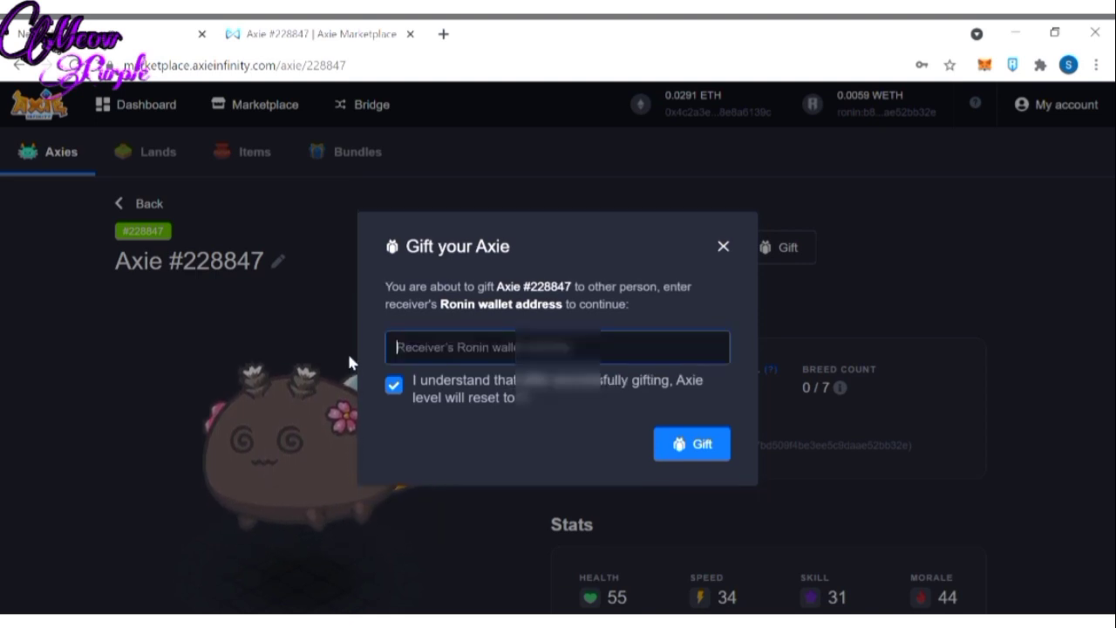
{"action": "key", "text": "ctrl+v"}
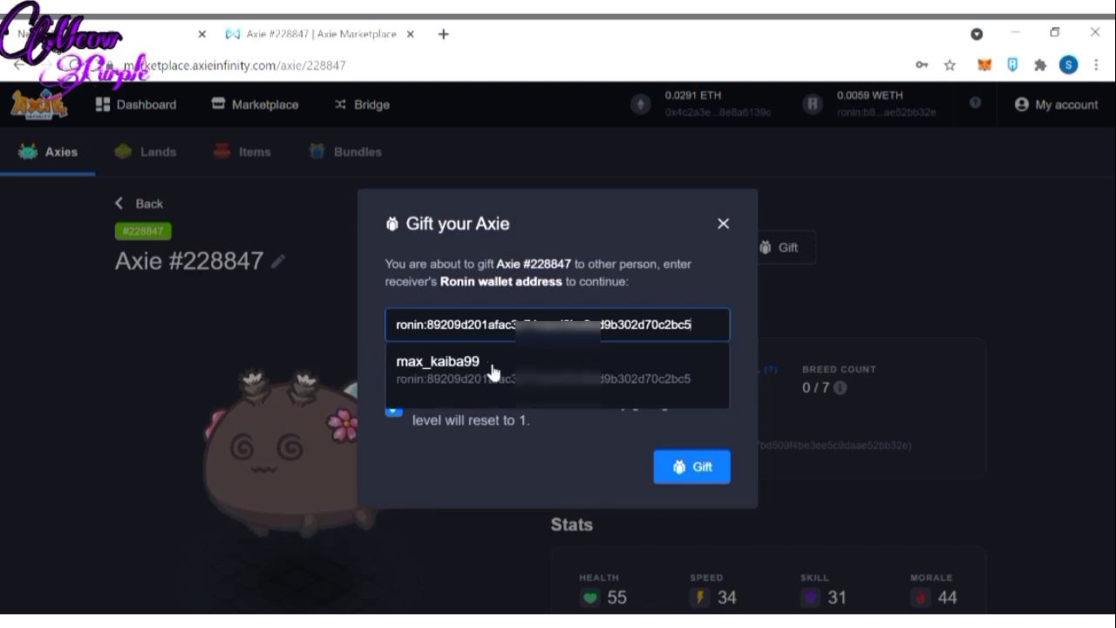
{"action": "left_click", "coordinate": [493, 369]}
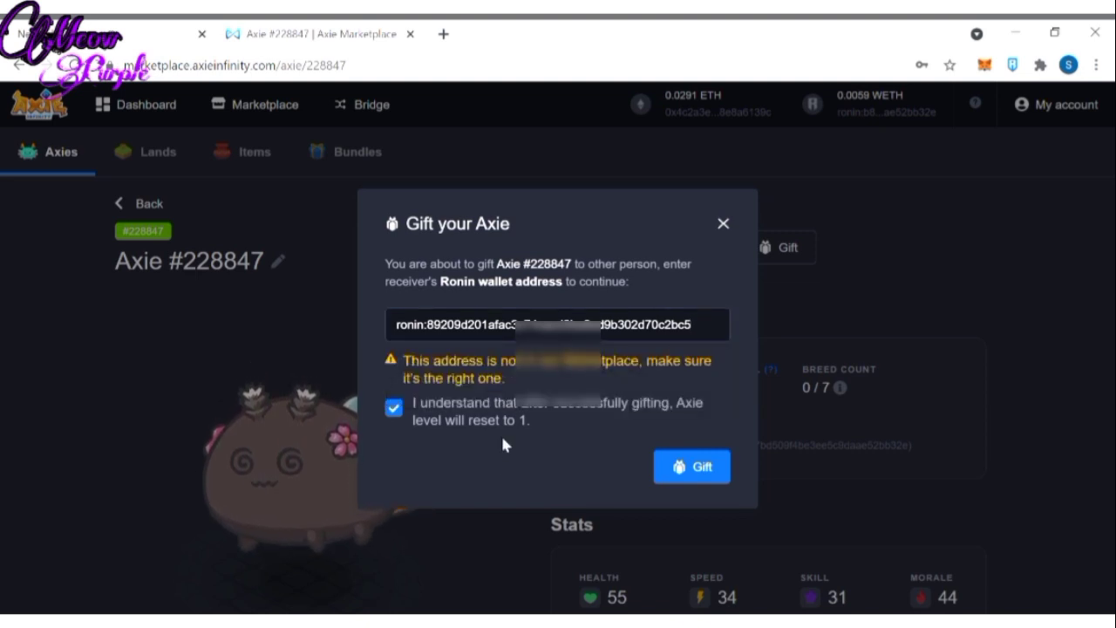
{"action": "left_click", "coordinate": [700, 329]}
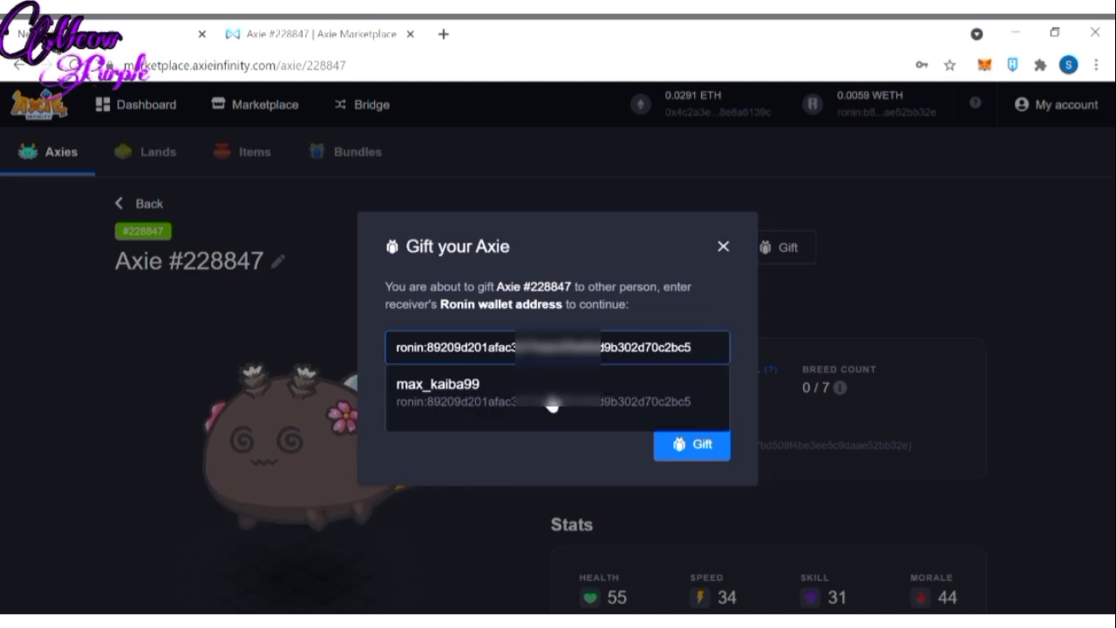
{"action": "left_click", "coordinate": [552, 404]}
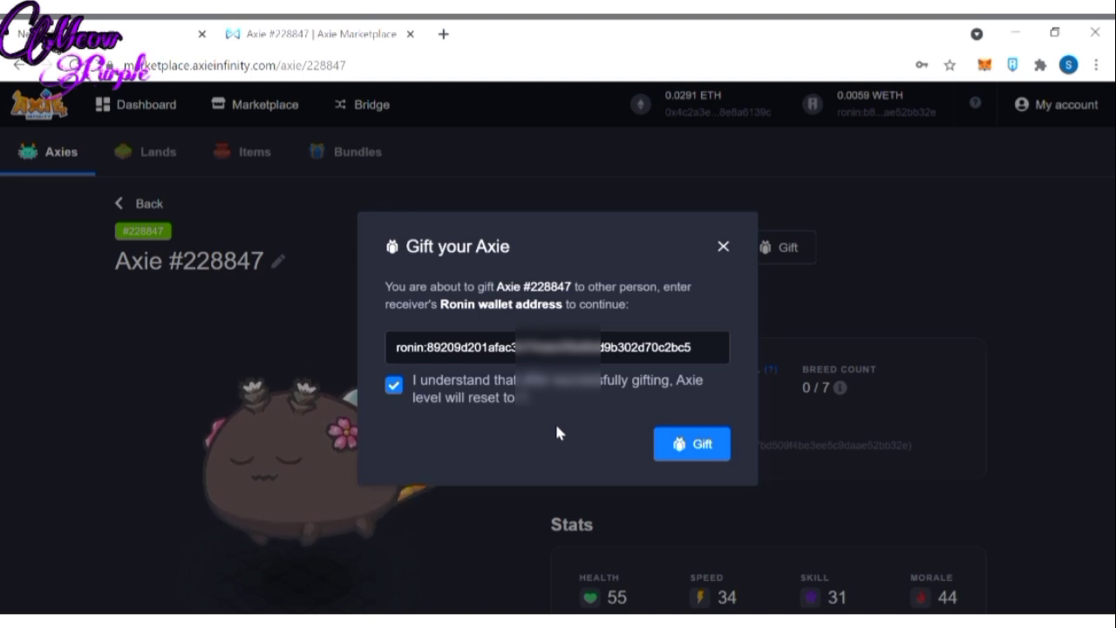
Step: Submit the gift of Axie #228847 and confirm the contract interaction in the Ronin wallet
{"action": "left_click", "coordinate": [694, 449]}
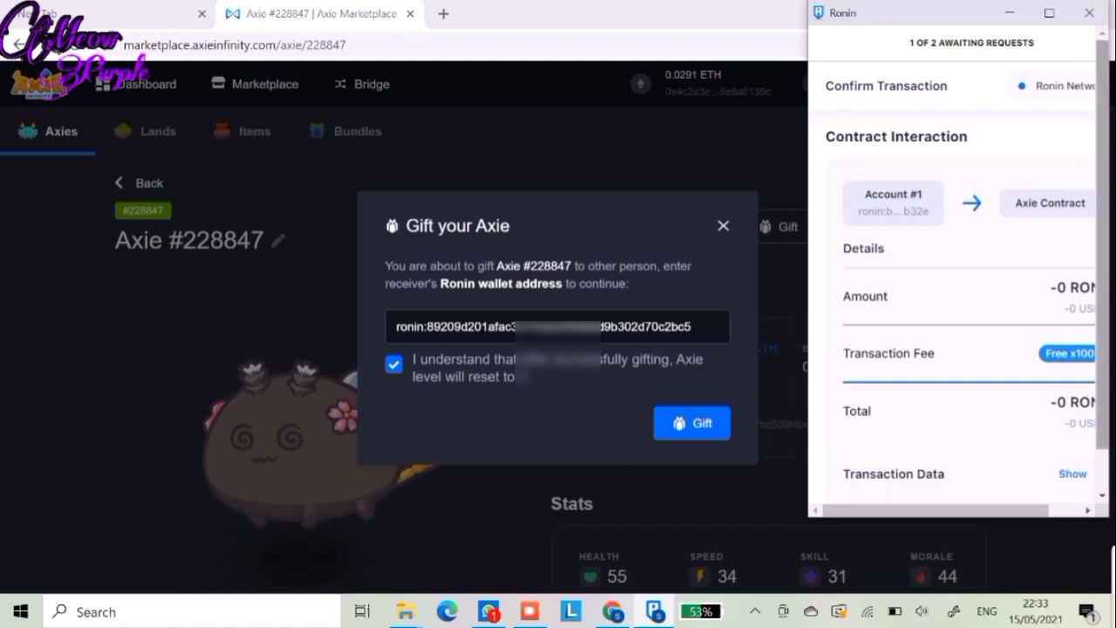
{"action": "scroll", "coordinate": [959, 270], "scroll_direction": "down", "scroll_amount": 1}
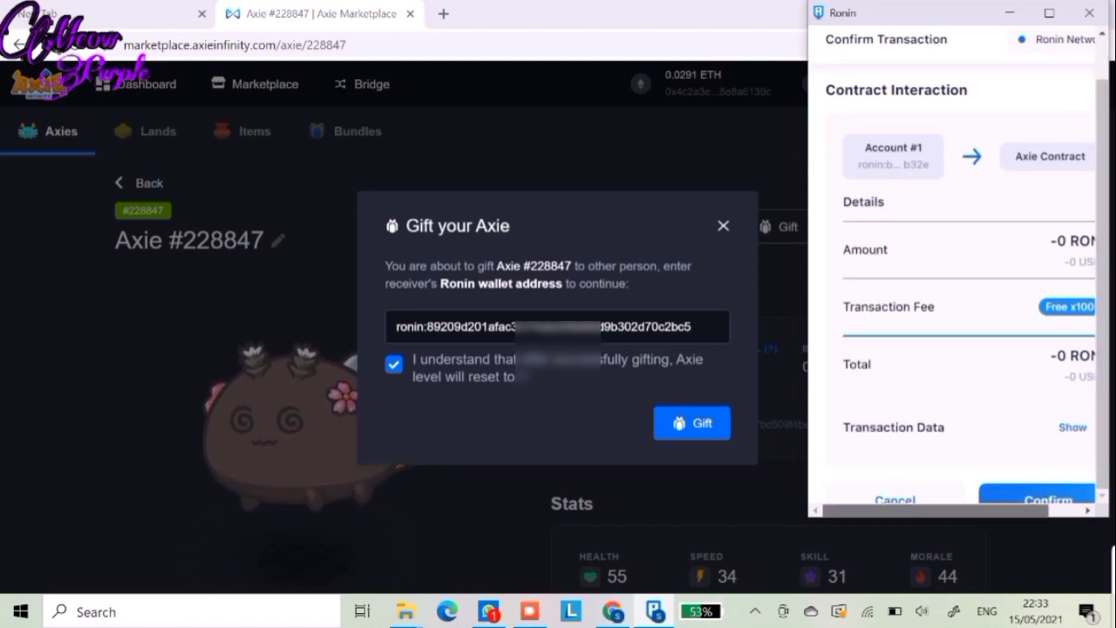
{"action": "scroll", "coordinate": [953, 276], "scroll_direction": "right", "scroll_amount": 1}
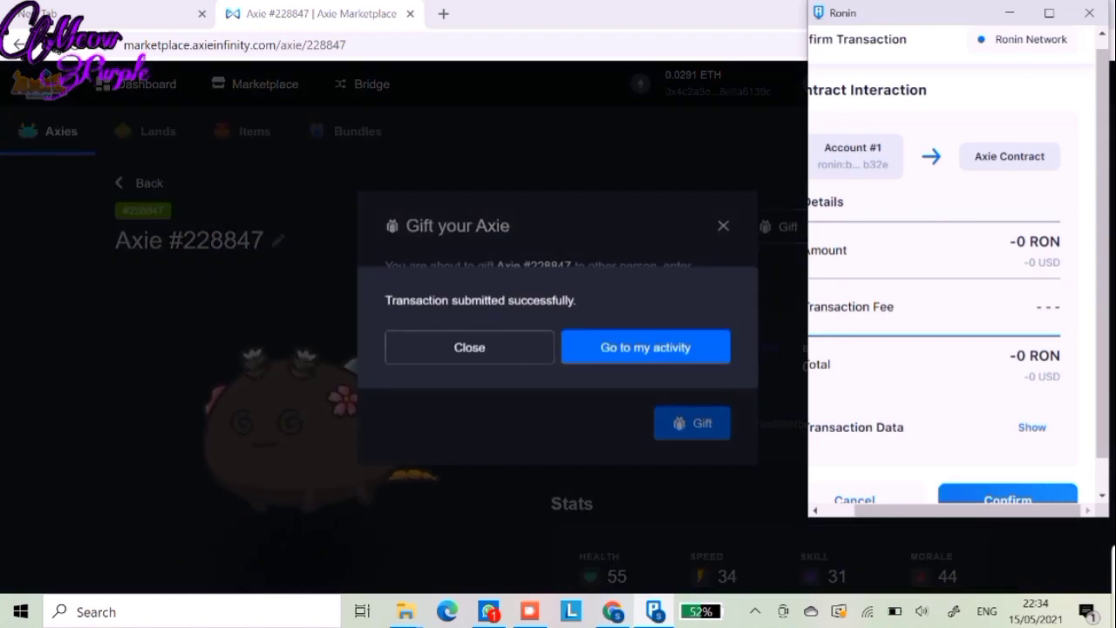
Step: Check the account's activity list for the gift, reloading the page, and open the Axie inventory
{"action": "left_click", "coordinate": [646, 347]}
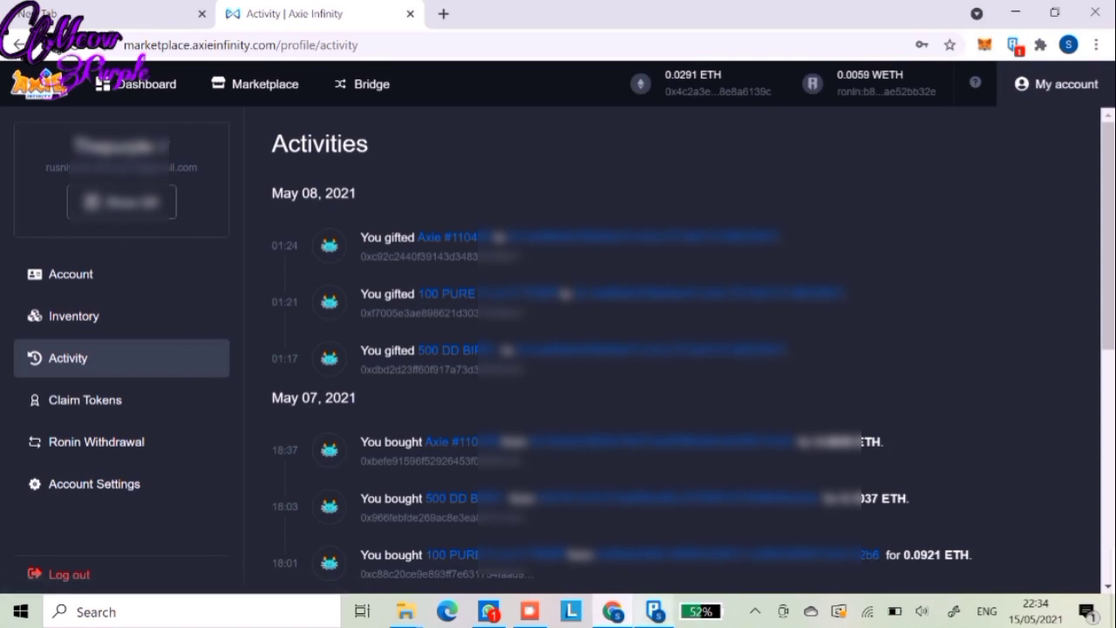
{"action": "mouse_move", "coordinate": [655, 611]}
{"action": "mouse_move", "coordinate": [613, 610]}
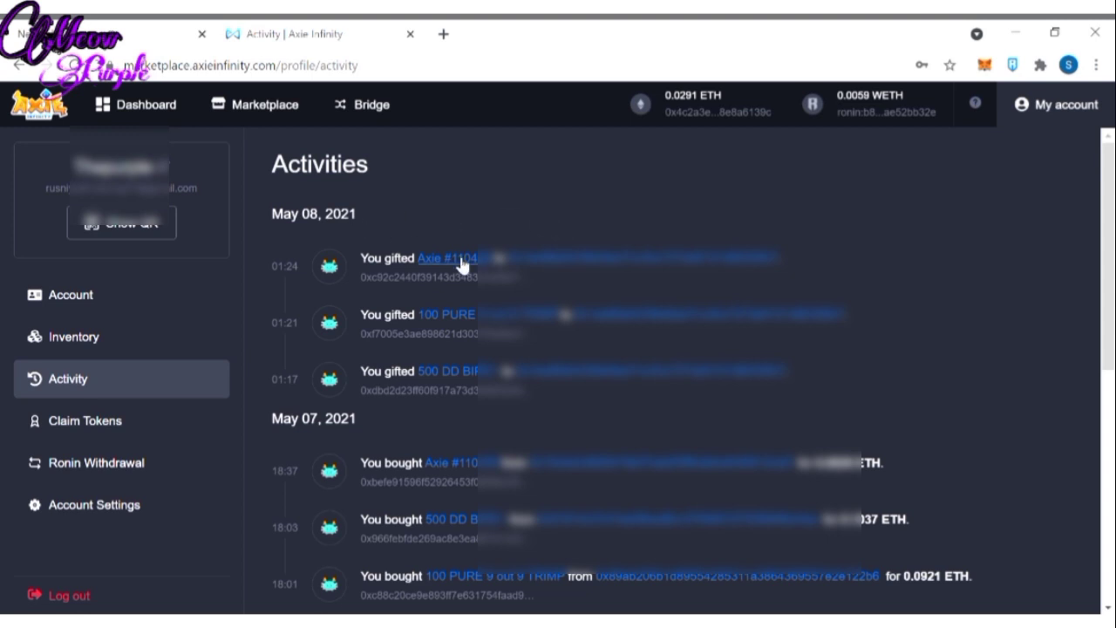
{"action": "left_click", "coordinate": [70, 65]}
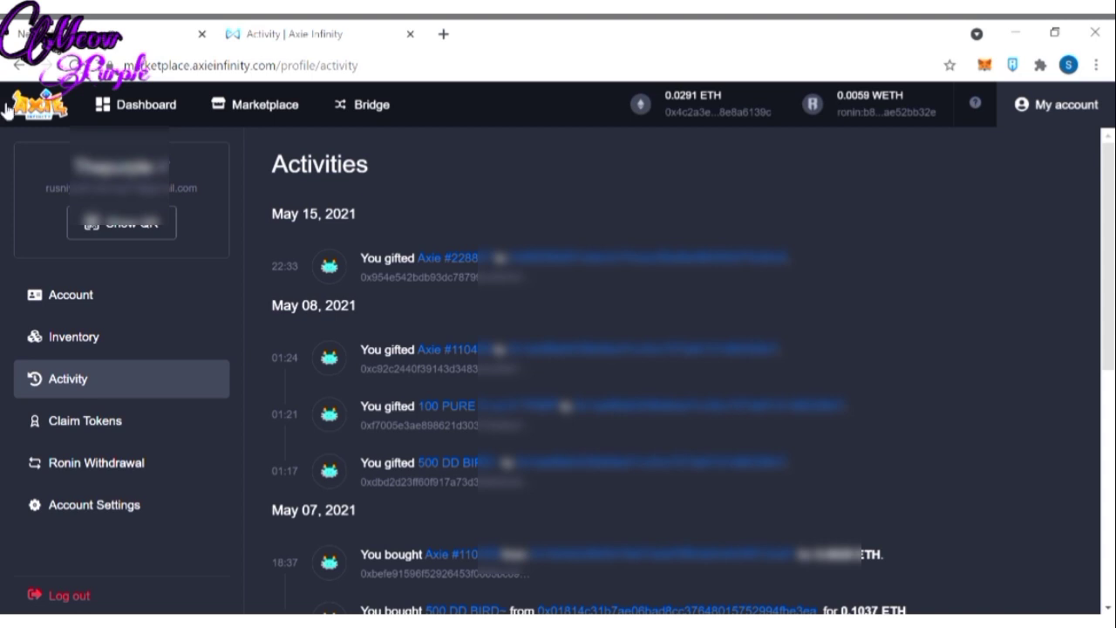
{"action": "left_click", "coordinate": [103, 337]}
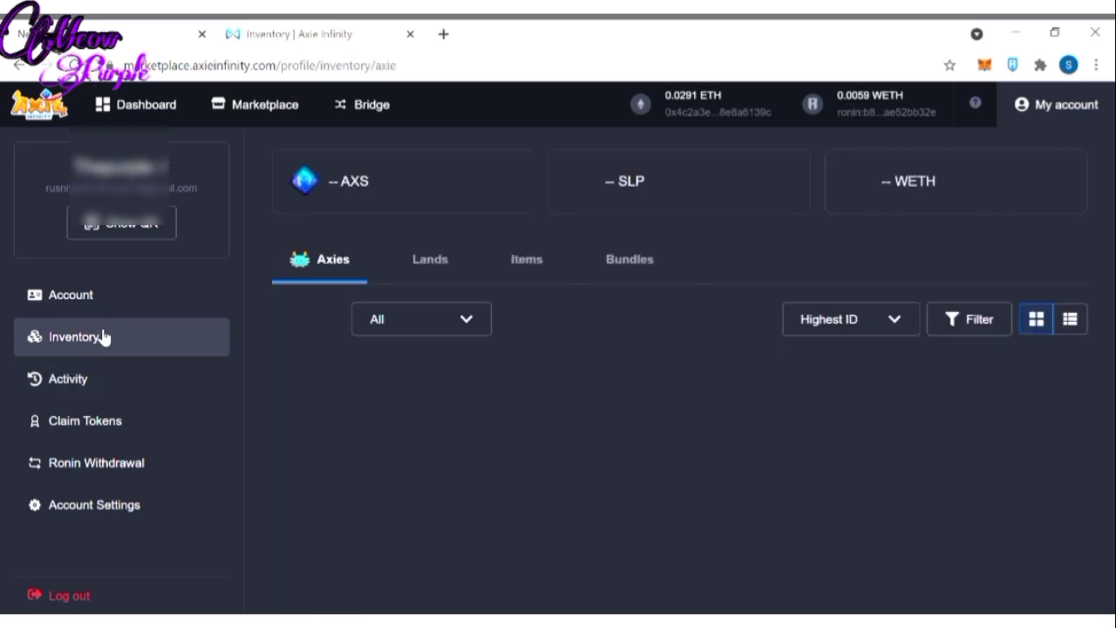